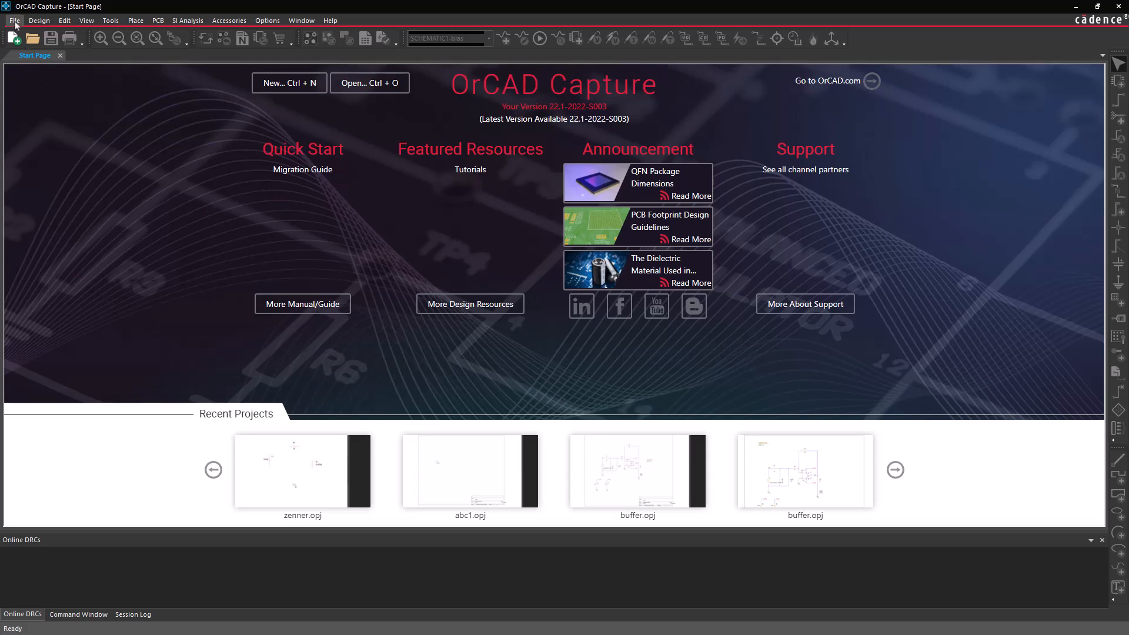
Step: Create a PSpice-enabled project named zenner in C:\temp\working\PSpice_videos, based on the existing project empty_all_libs.opj
left_click(15, 21)
mouse_move(56, 30)
left_click(183, 34)
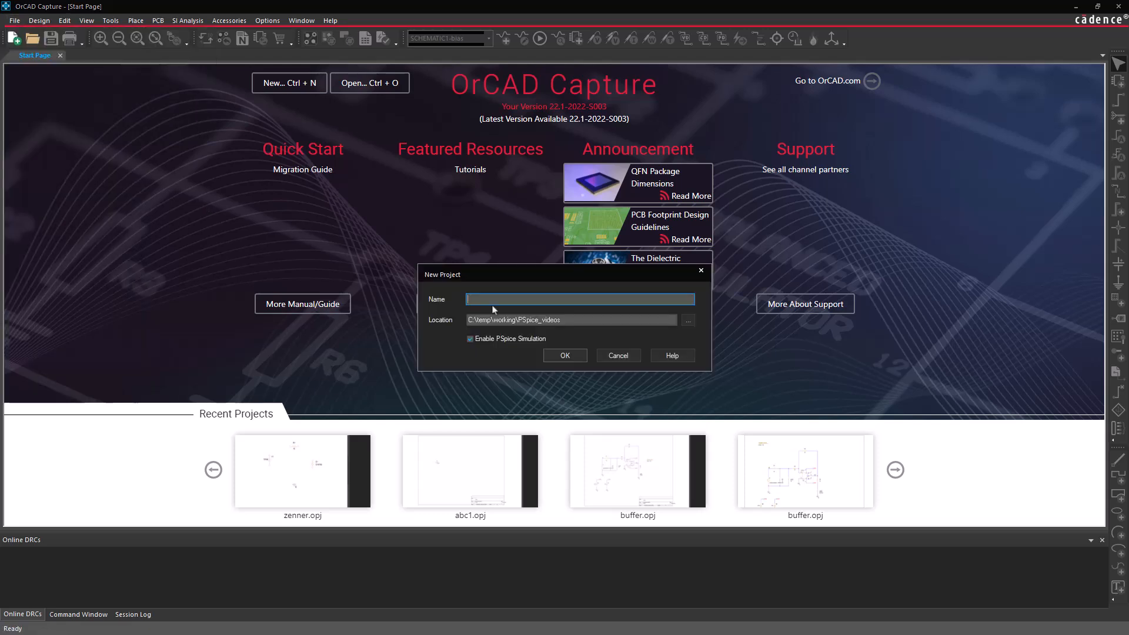
left_click(566, 356)
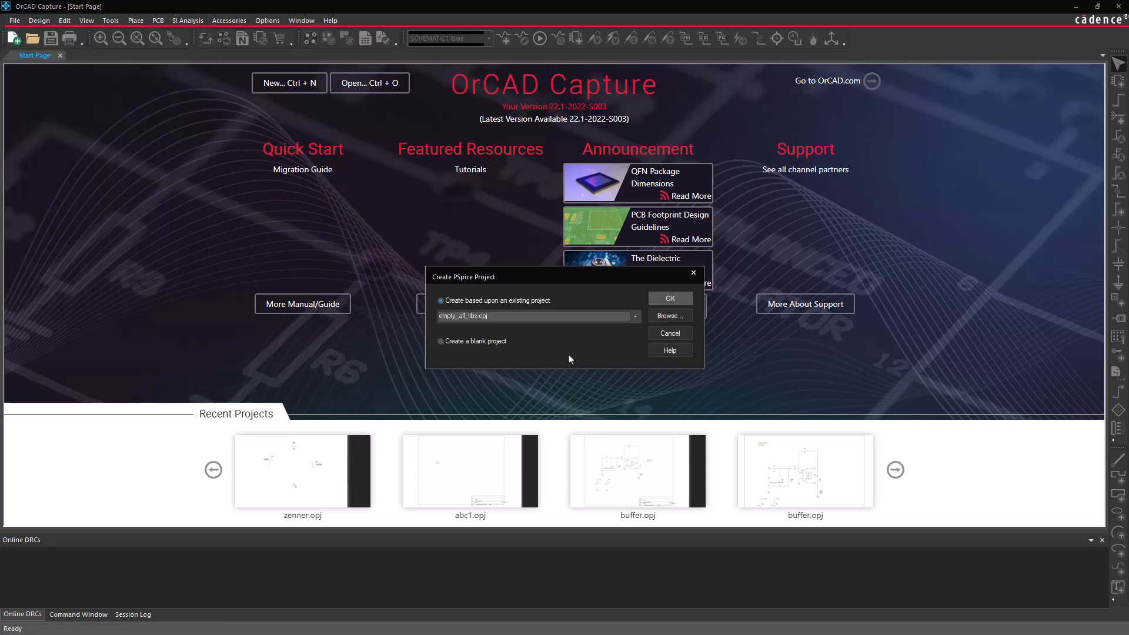
left_click(671, 299)
Step: Place a VDC source in the upper-left area of the schematic page
left_click(1118, 80)
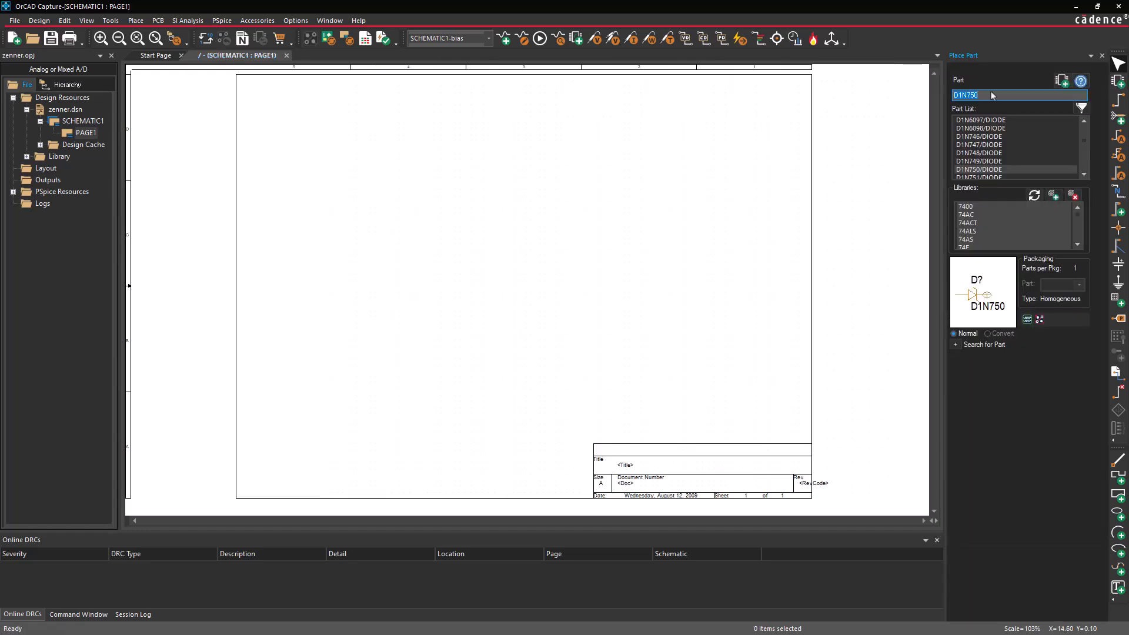
type("VDC")
key("Return")
left_click(338, 213)
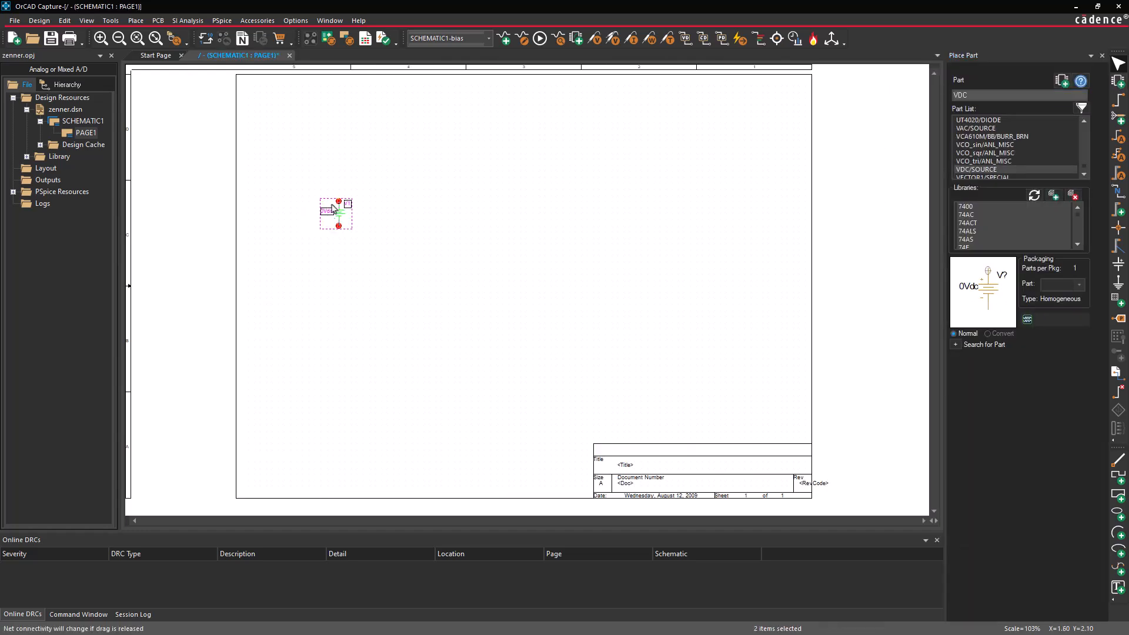
Step: Place a horizontal resistor R from the ANALOG library above and beside the voltage source
left_click(137, 38)
left_click_drag(309, 176, 505, 307)
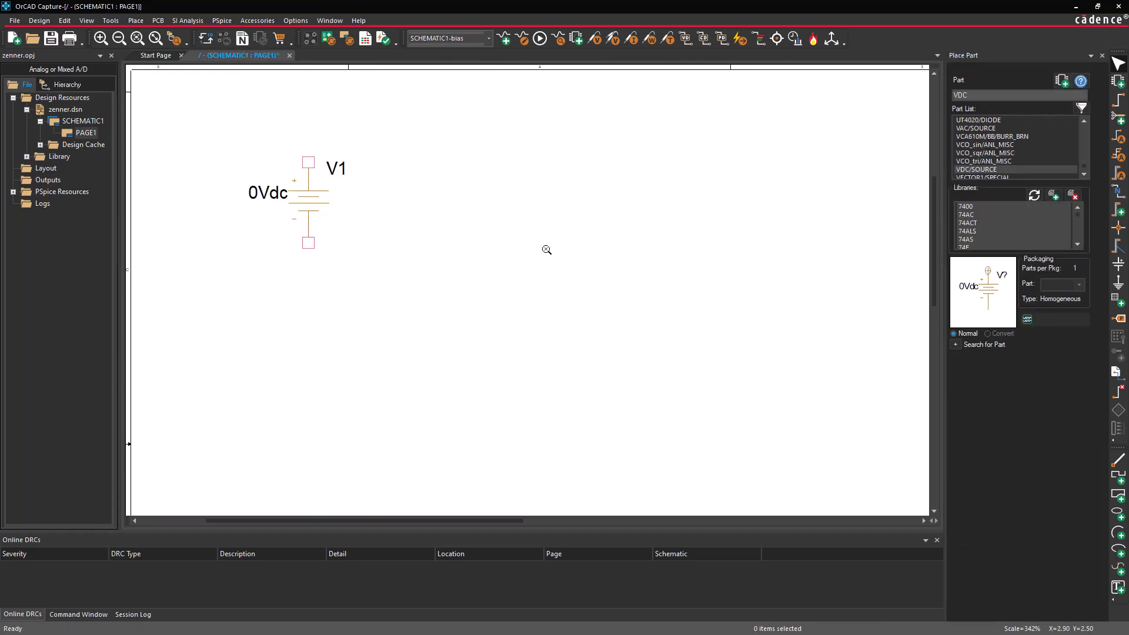
type("R")
key("Return")
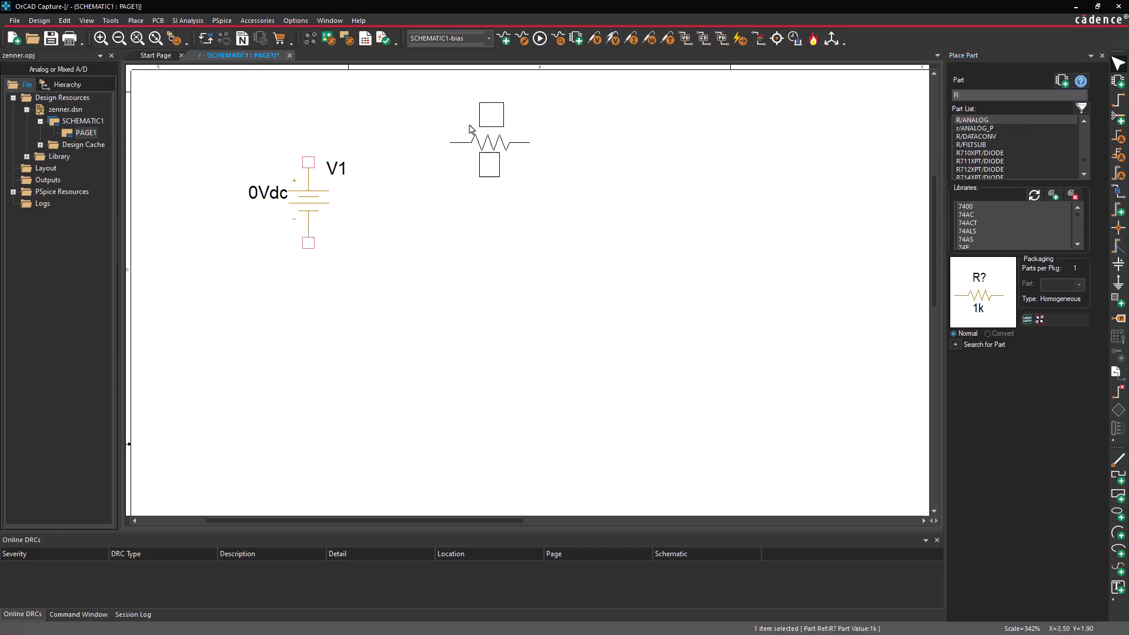
left_click(482, 106)
key("Escape")
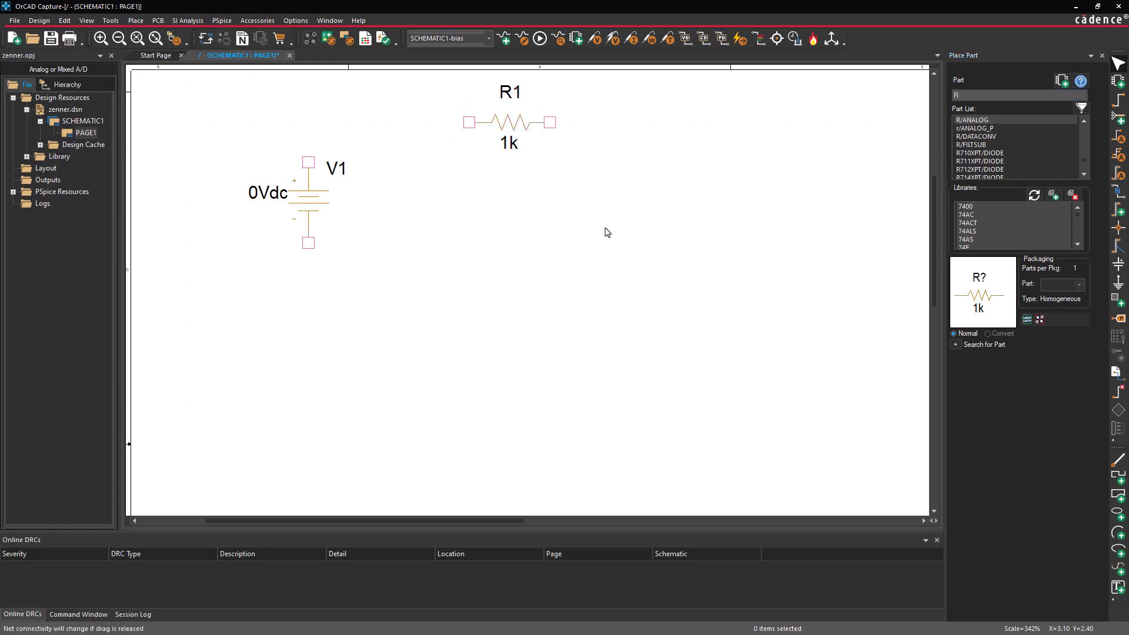
Step: Place a D1N750 zener diode vertically, cathode up, on the far side of the resistor from the source
type("d1n750")
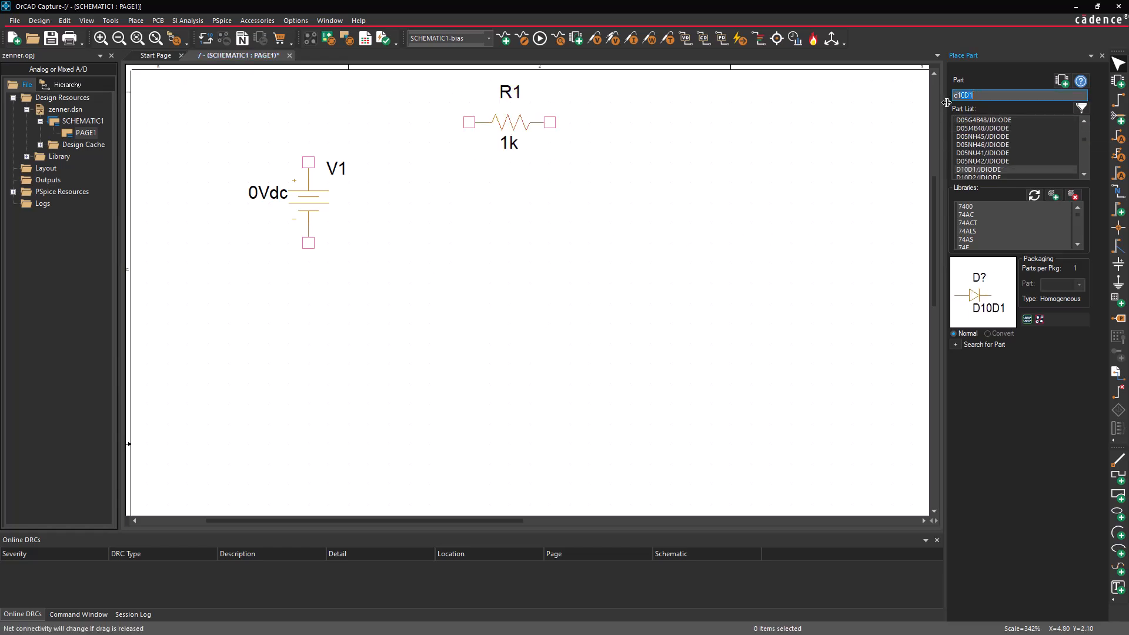
key("Return")
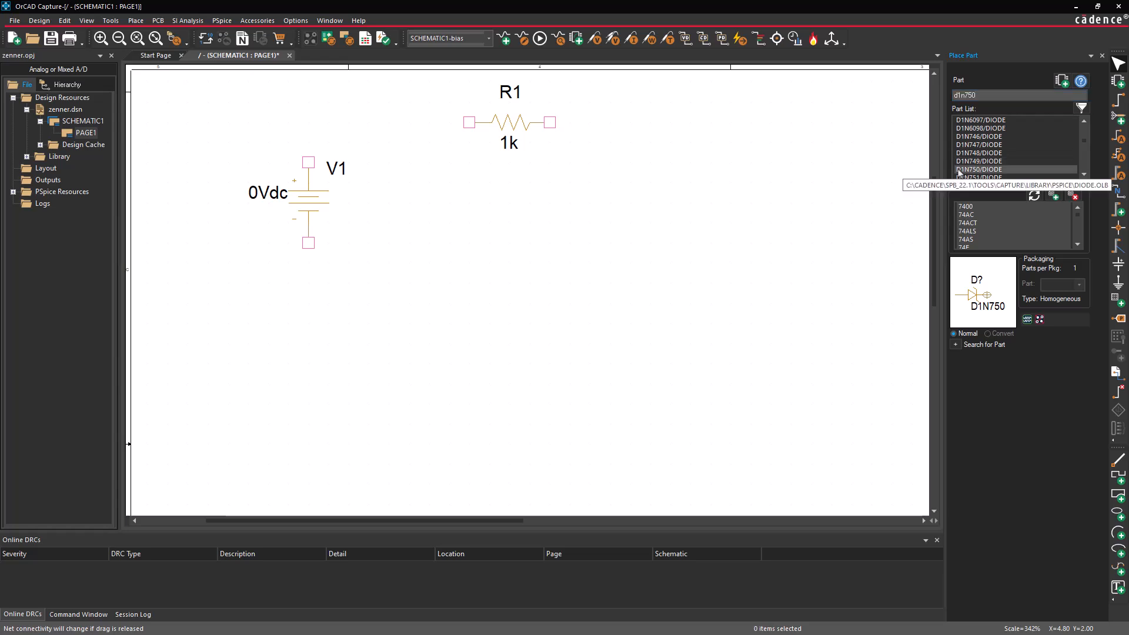
left_click(661, 173)
key("Escape")
Step: Place a ground symbol named 0 below the parts, midway between the source and the diode
key("g")
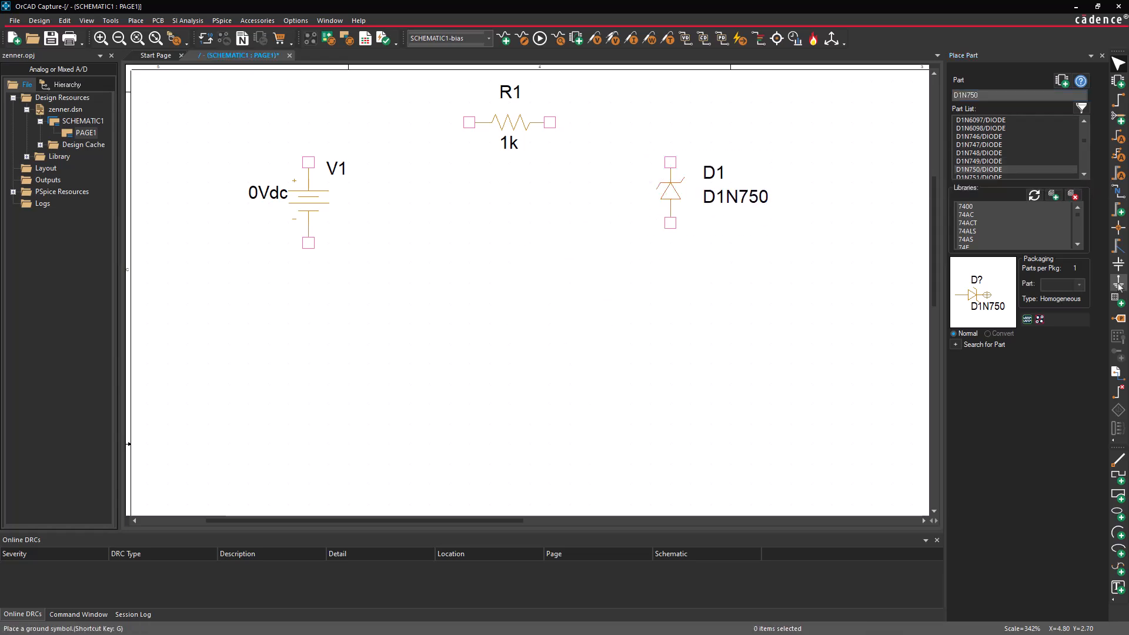
left_click(644, 249)
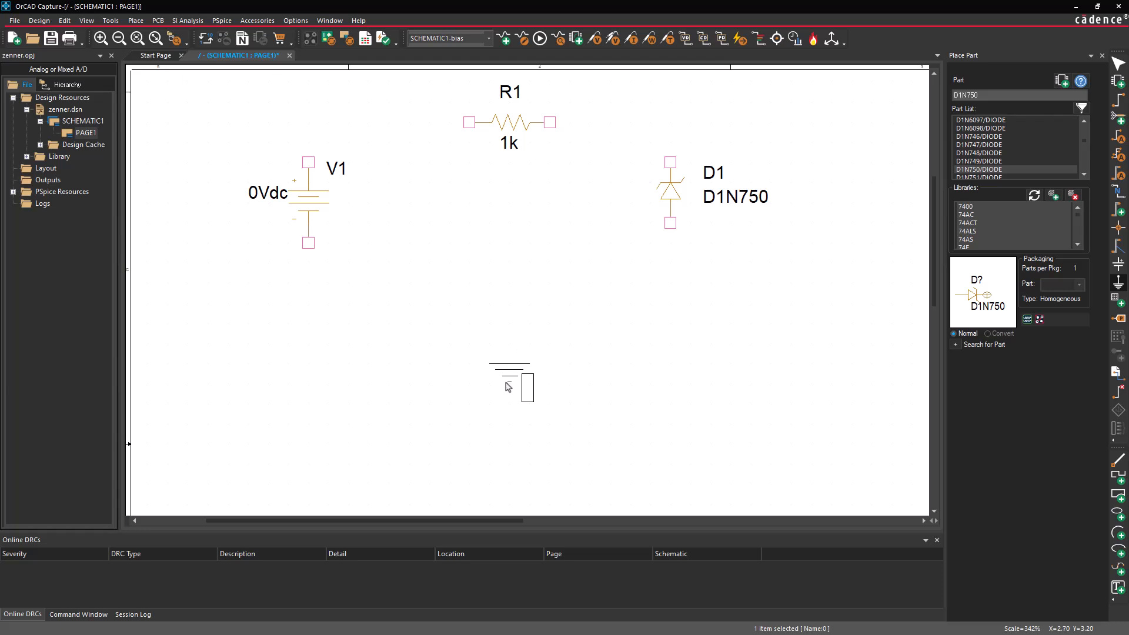
left_click(508, 385)
key("Escape")
Step: Wire V1, R1 and D1 into a closed series loop and connect its lower wire to the ground symbol
left_click(1118, 100)
left_click(309, 162)
left_click(470, 122)
left_click(550, 123)
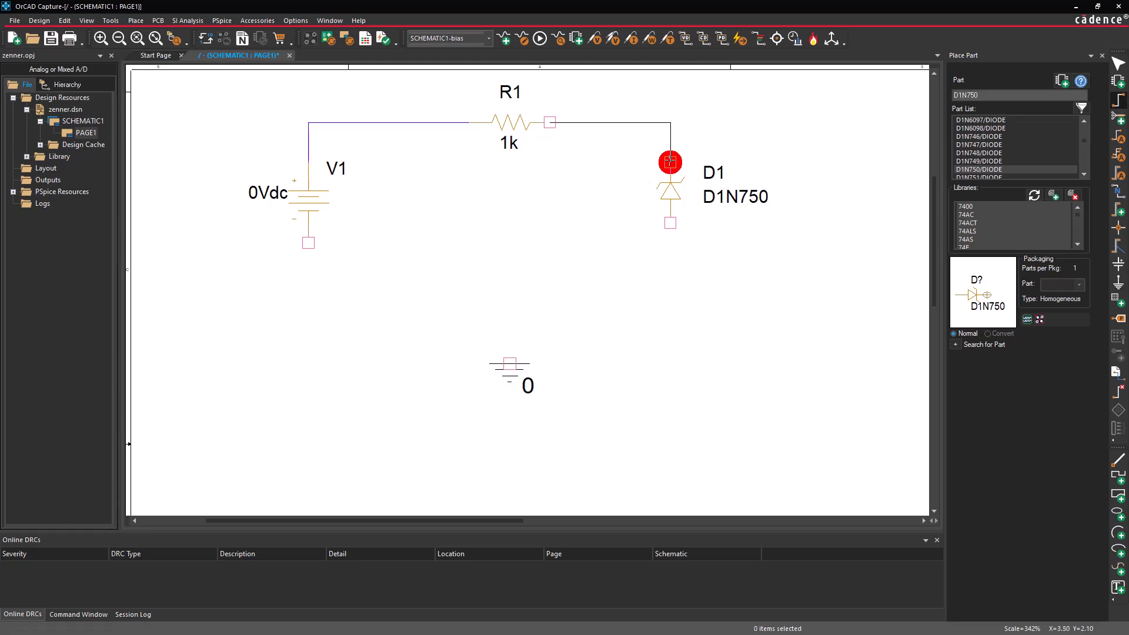
left_click(670, 162)
left_click(670, 223)
left_click(670, 324)
left_click(308, 243)
Step: Set the DC value of source V1 to 10Vdc
double_click(270, 193)
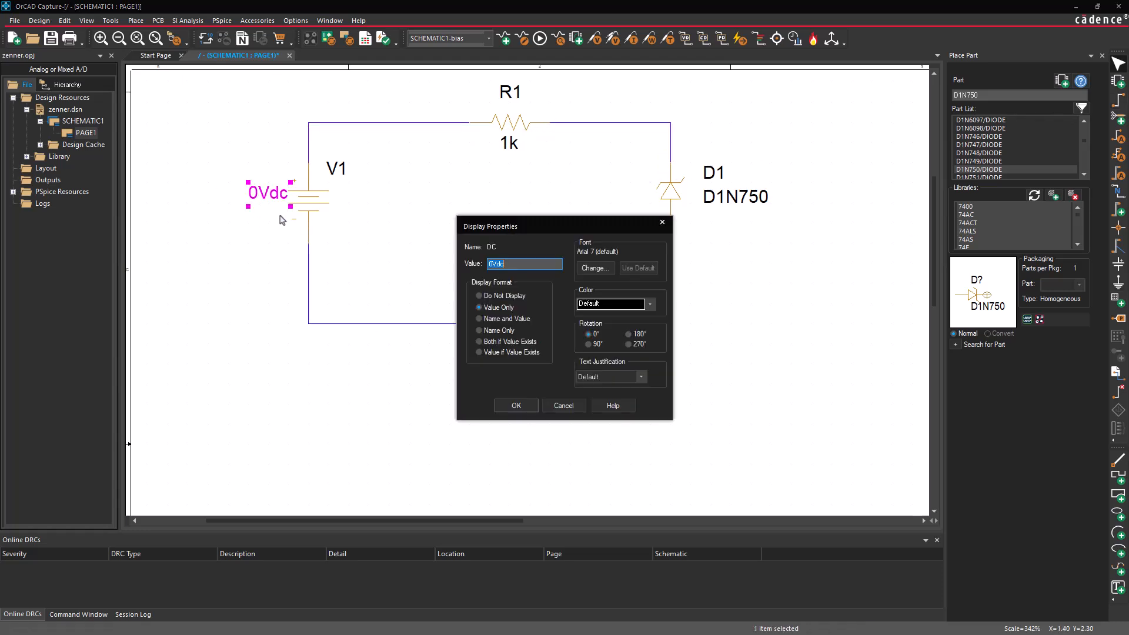
key("Home")
type("1")
key("Return")
Step: Set the resistance value of R1 to 10
double_click(509, 143)
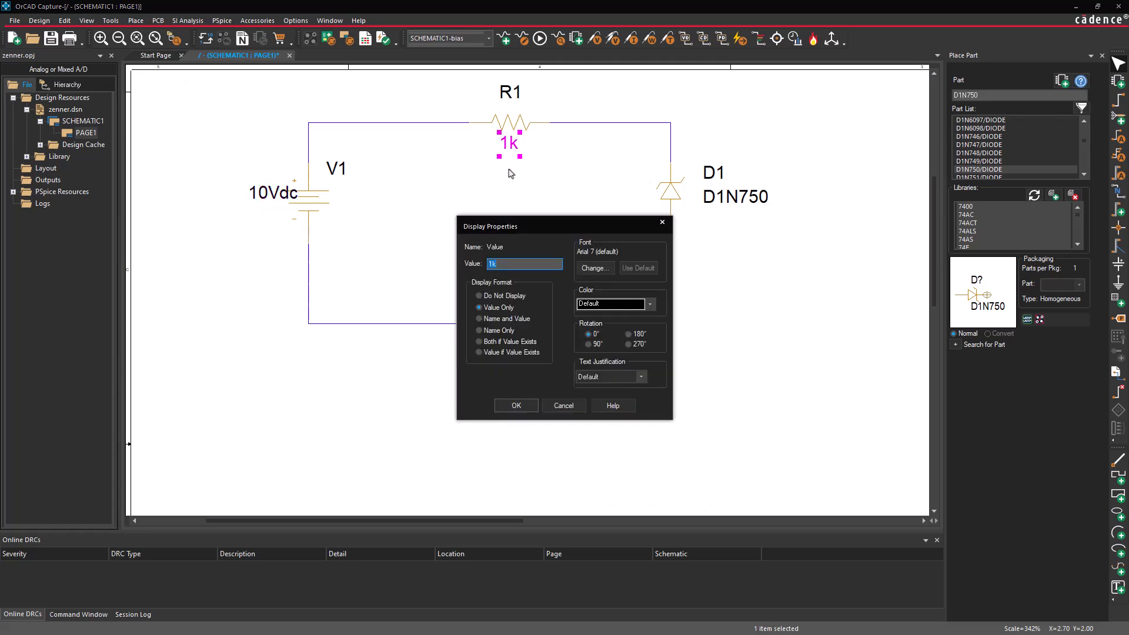
type("10")
left_click(520, 405)
left_click(520, 406)
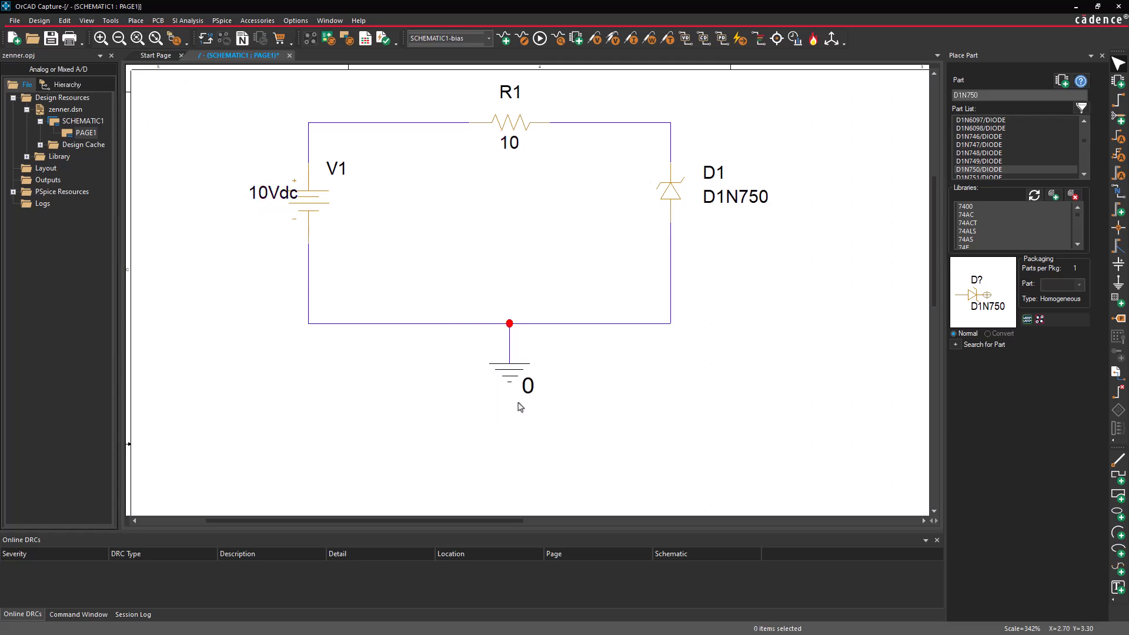
Step: Place a current marker on the cathode pin of diode D1
left_click(221, 20)
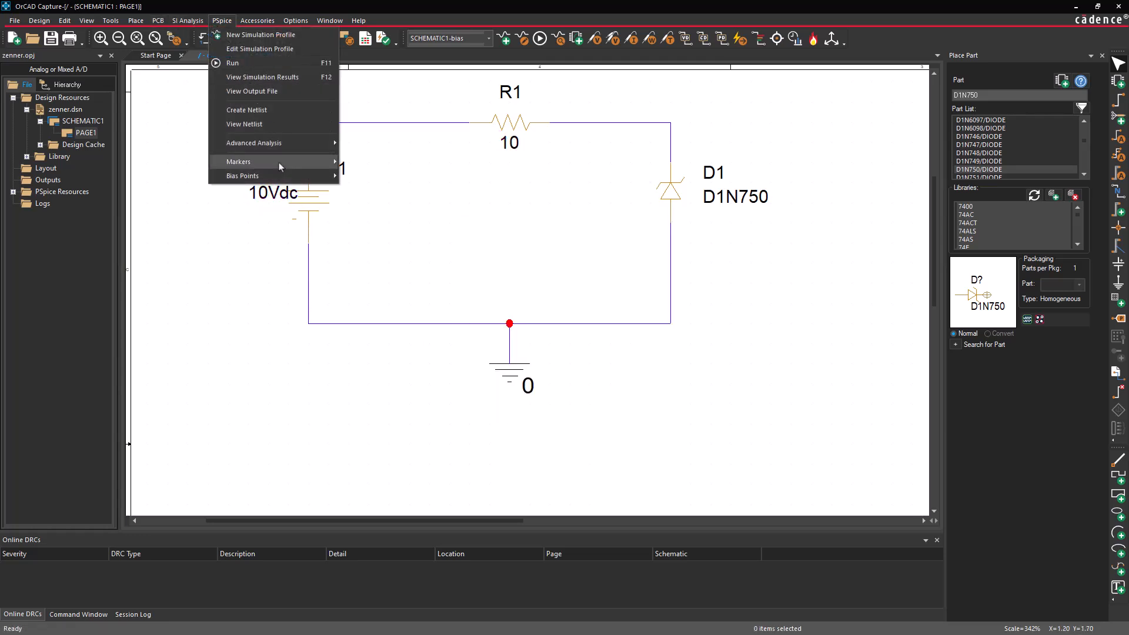
mouse_move(279, 162)
left_click(377, 191)
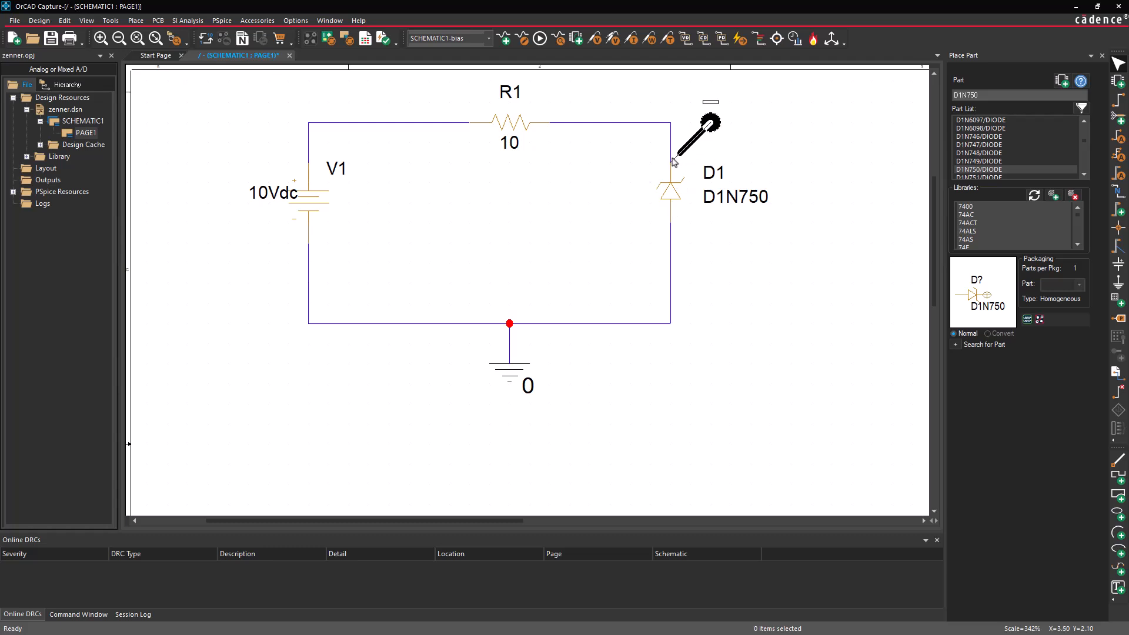
left_click(700, 159)
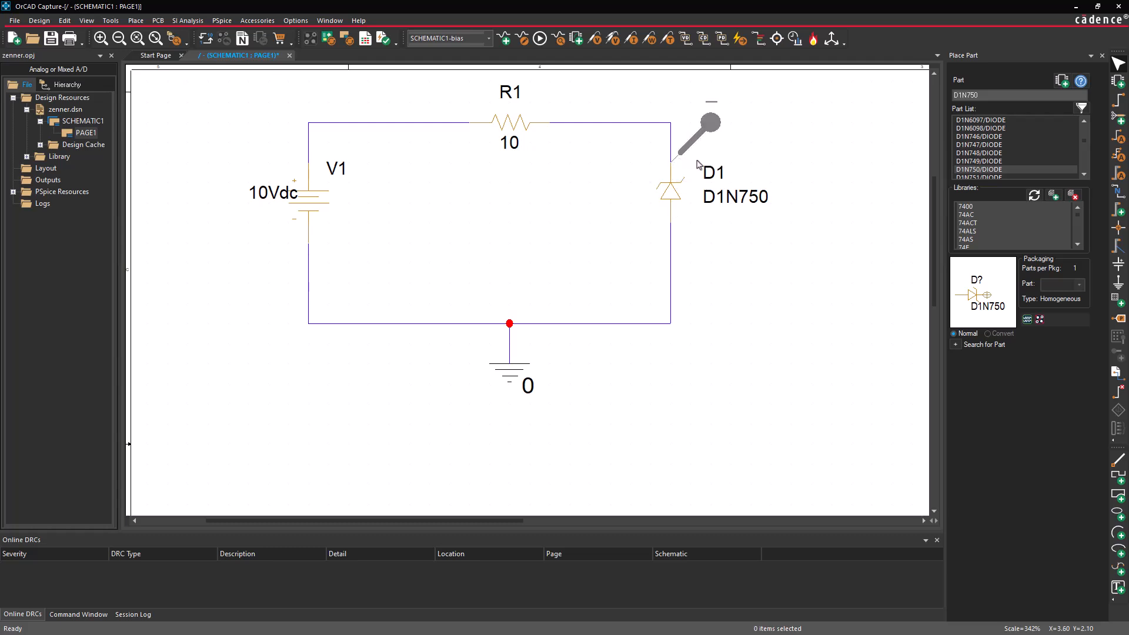
Step: Configure a linear DC sweep of voltage source V1 from 0 to 10 in increments of 1 and run the simulation
left_click(521, 39)
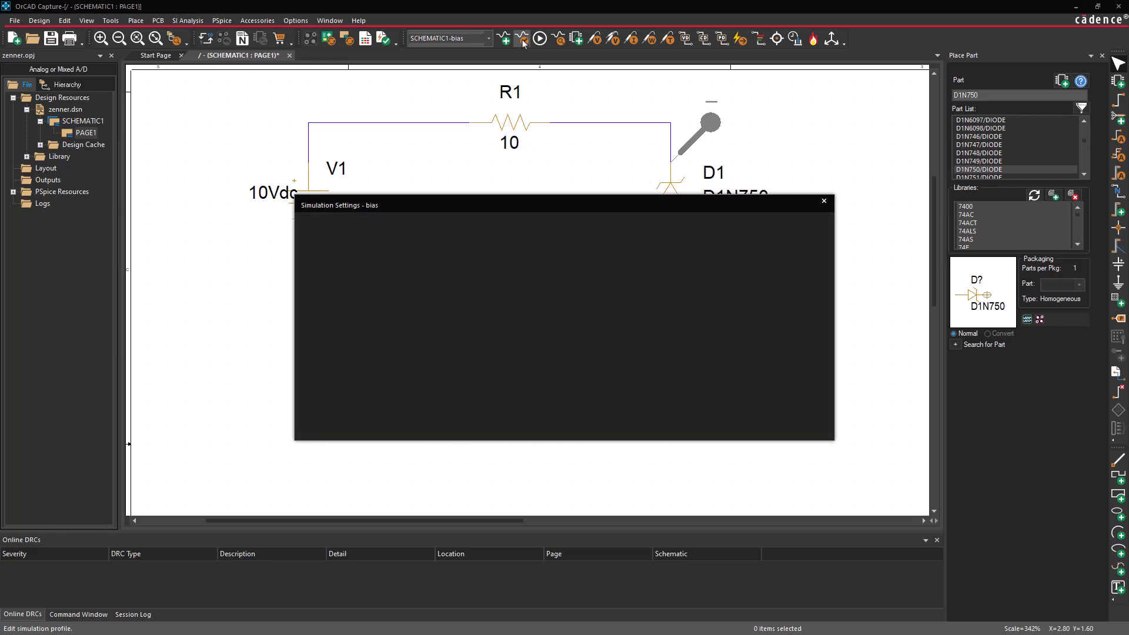
left_click(473, 238)
left_click(462, 266)
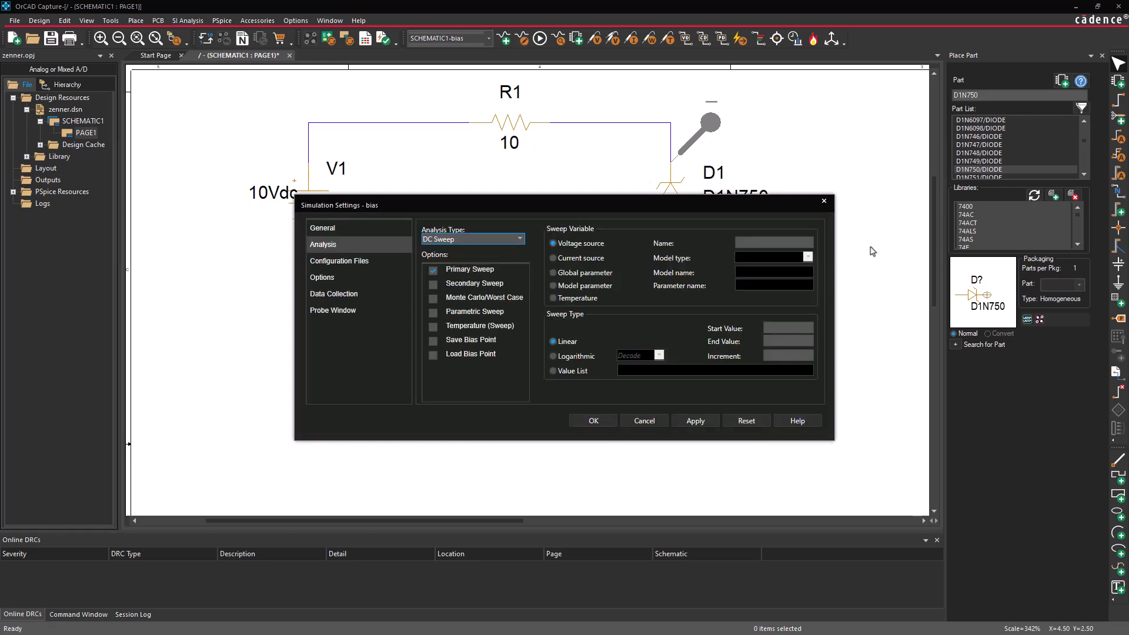
left_click(788, 243)
type("V1")
left_click(781, 328)
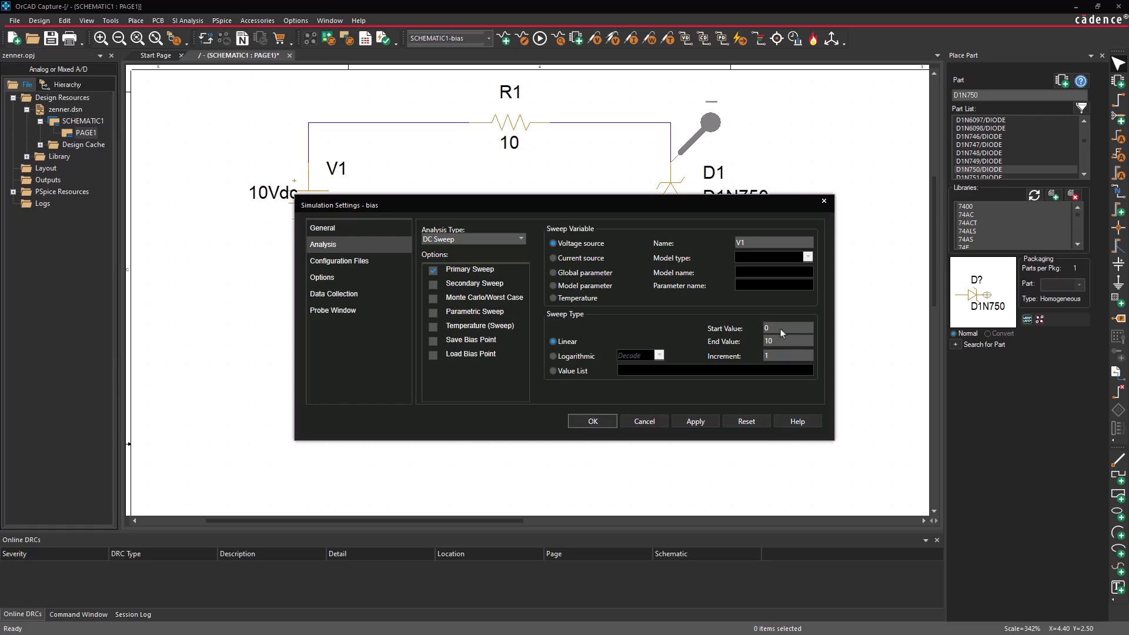
left_click(584, 423)
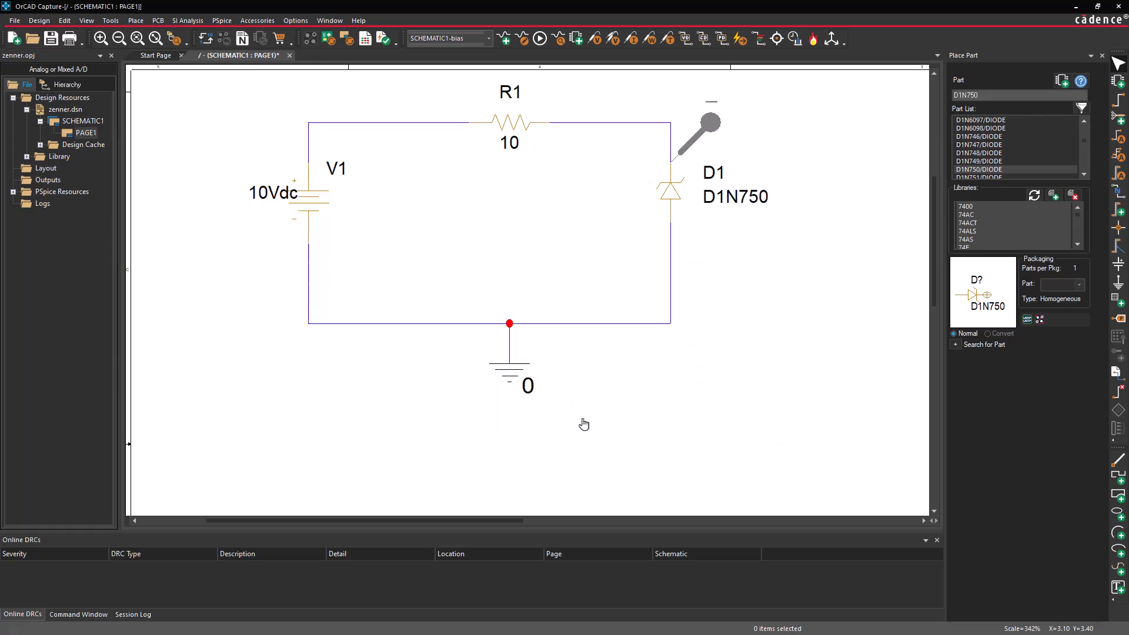
left_click(539, 38)
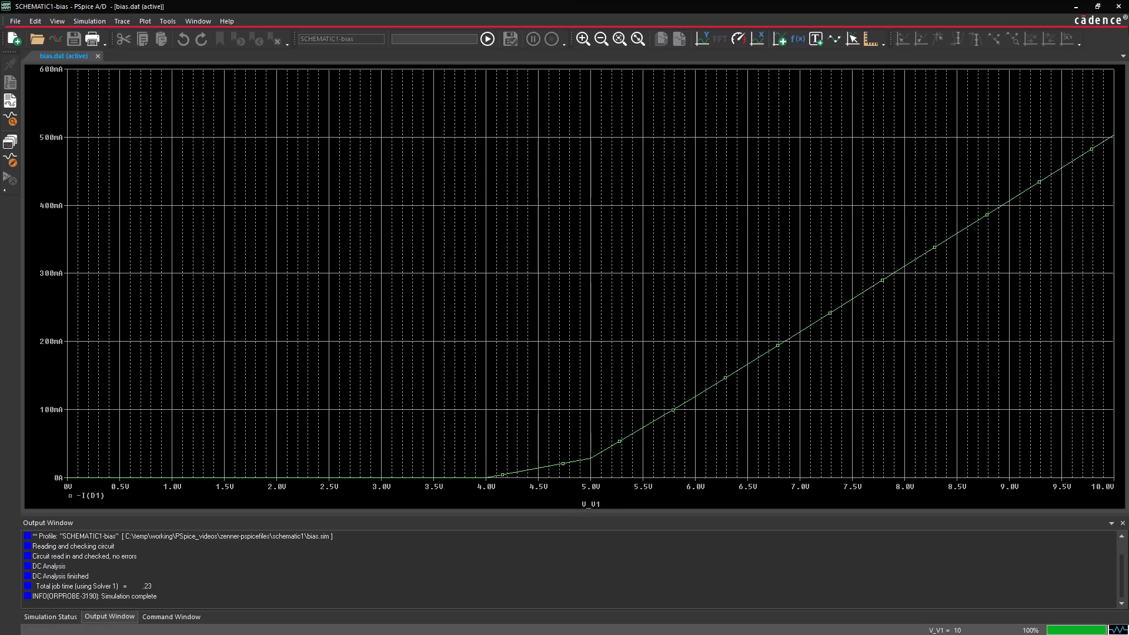
left_click(1118, 7)
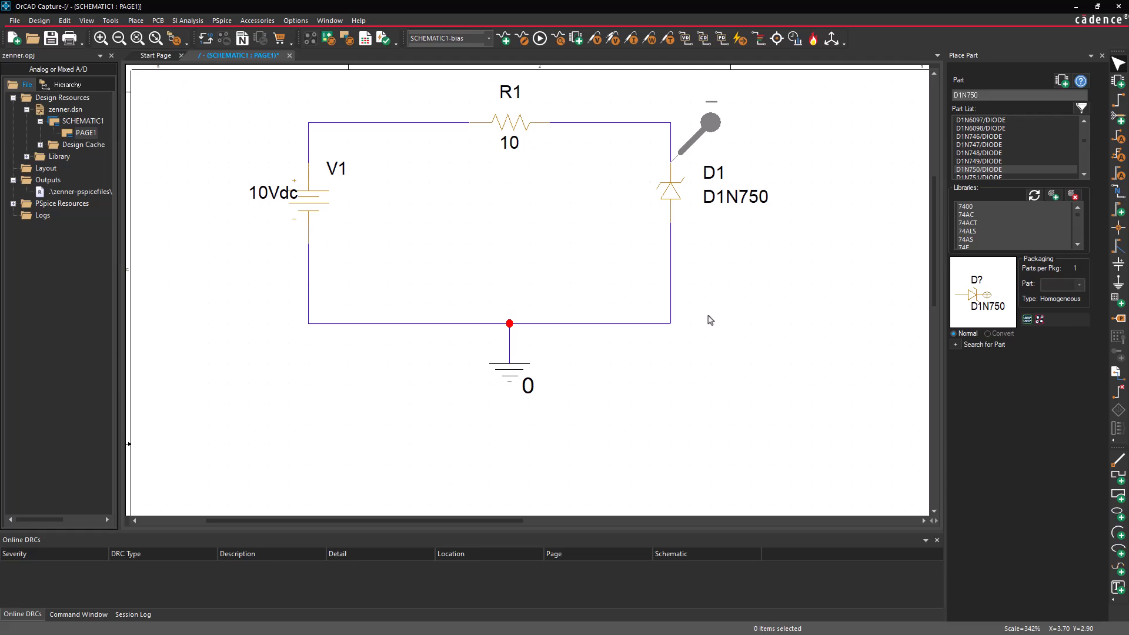
Step: Set Bv to 8.0 in the PSpice model of diode D1, save the model and rerun the simulation
right_click(675, 193)
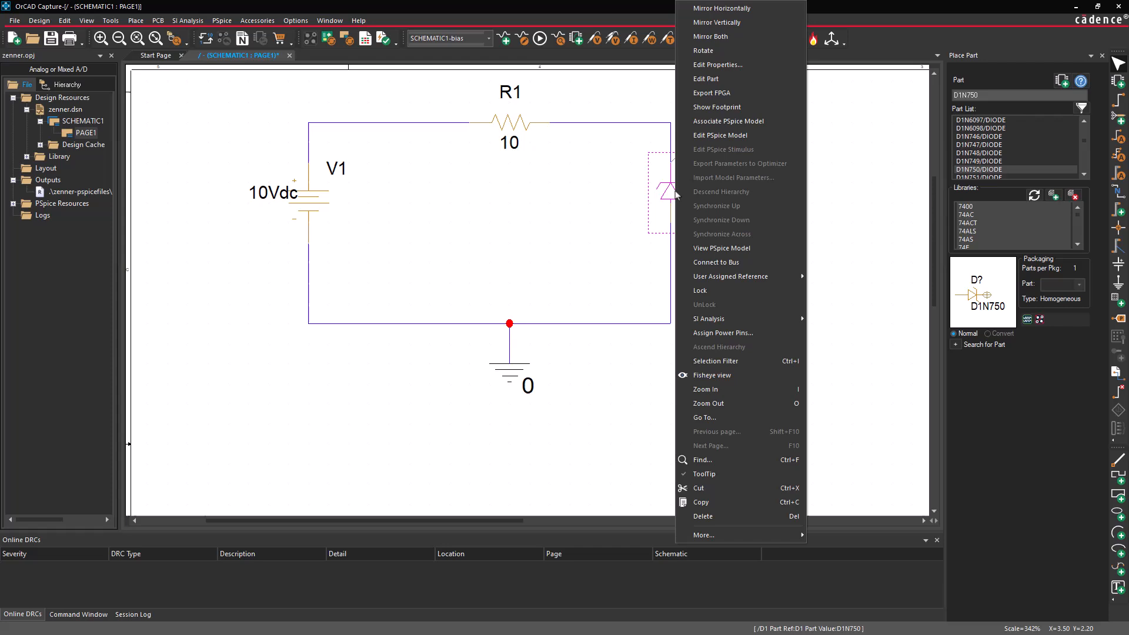
left_click(704, 139)
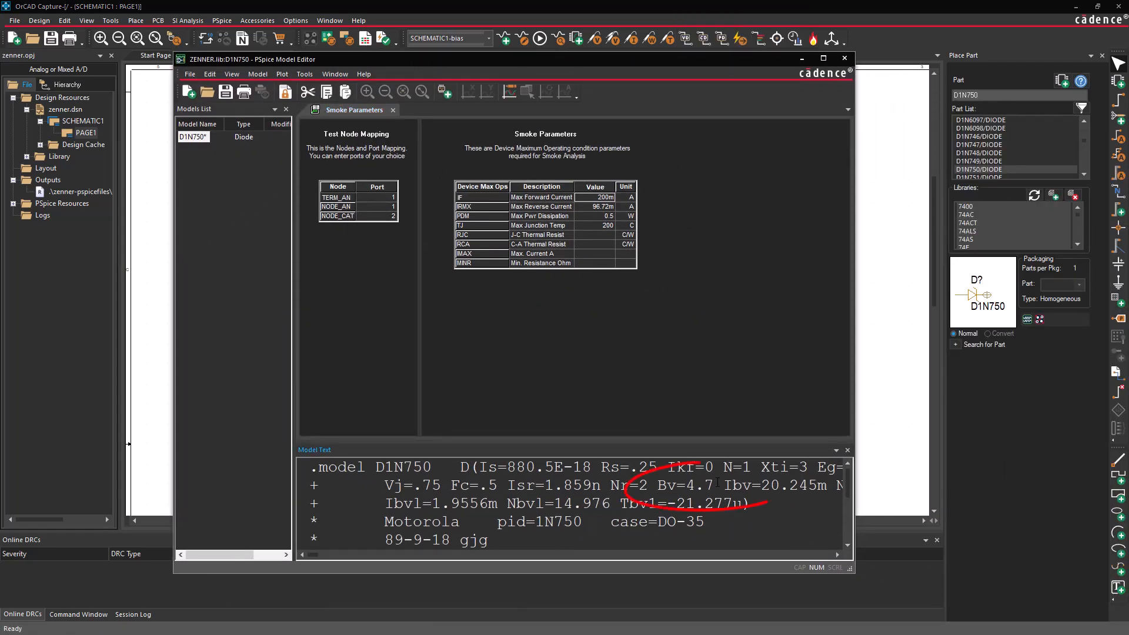
key("BackSpace")
key("BackSpace")
key("BackSpace")
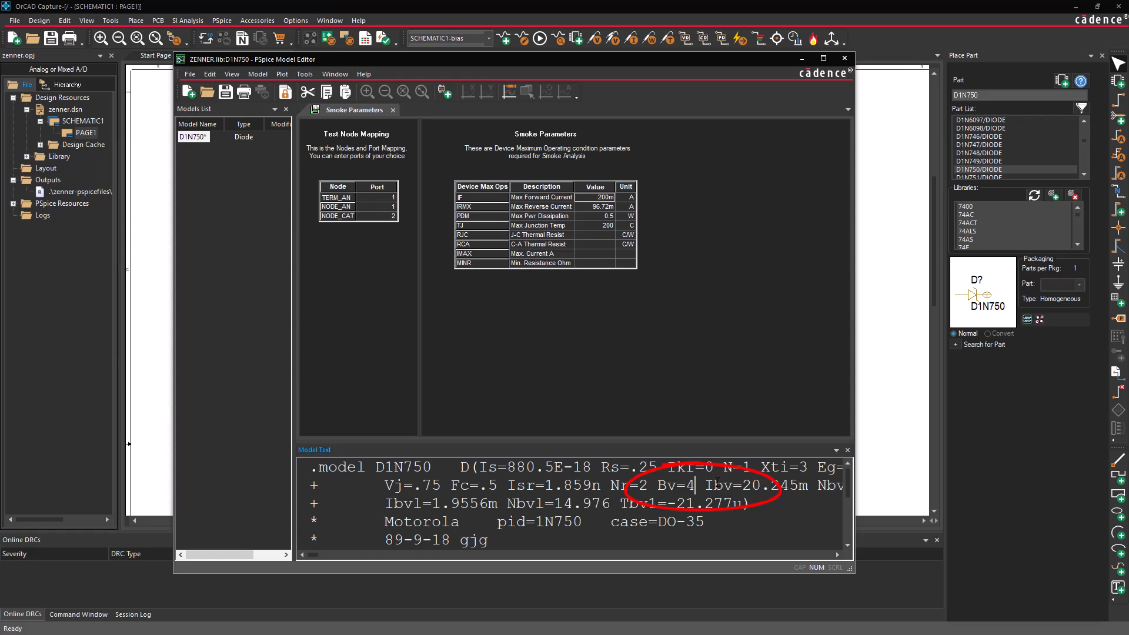
type("8.0")
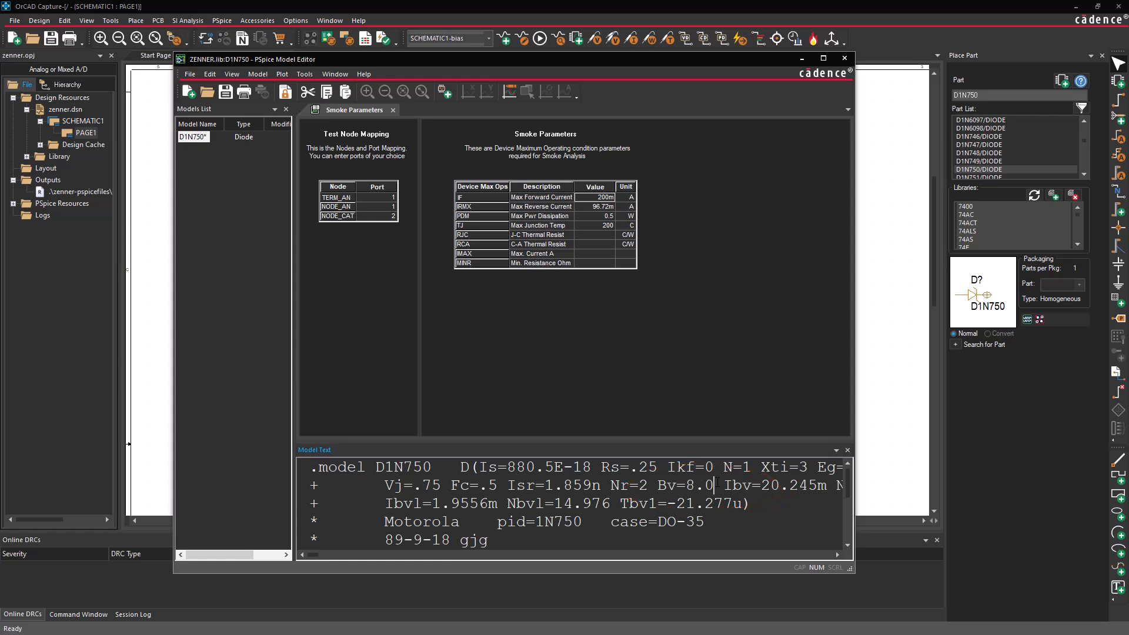
left_click(226, 92)
key("alt+F4")
left_click(539, 38)
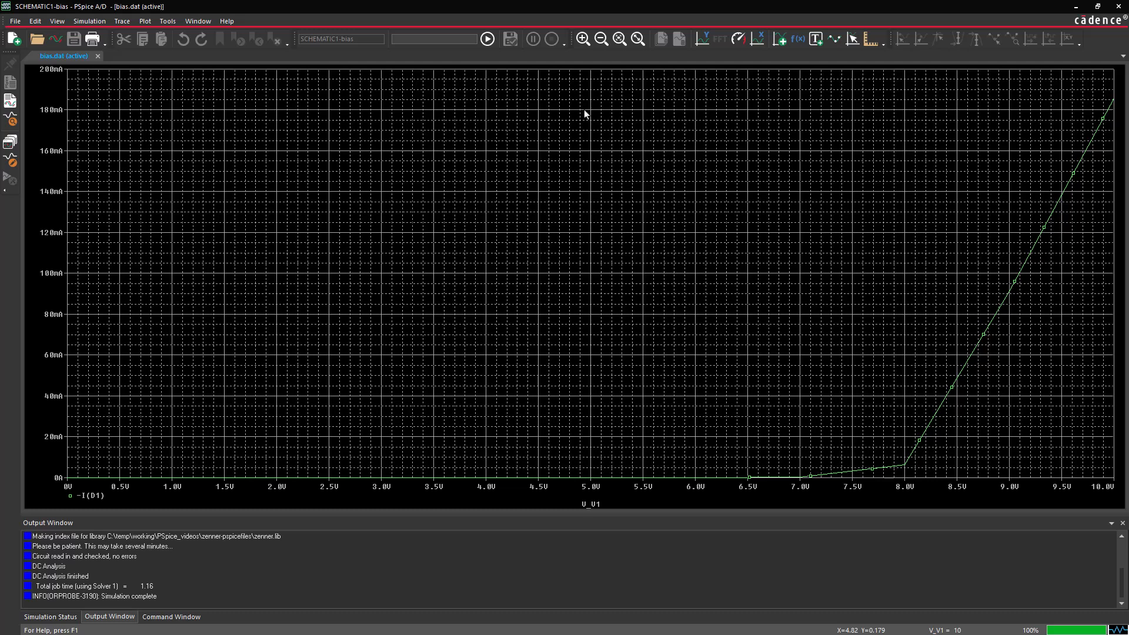
left_click(1117, 6)
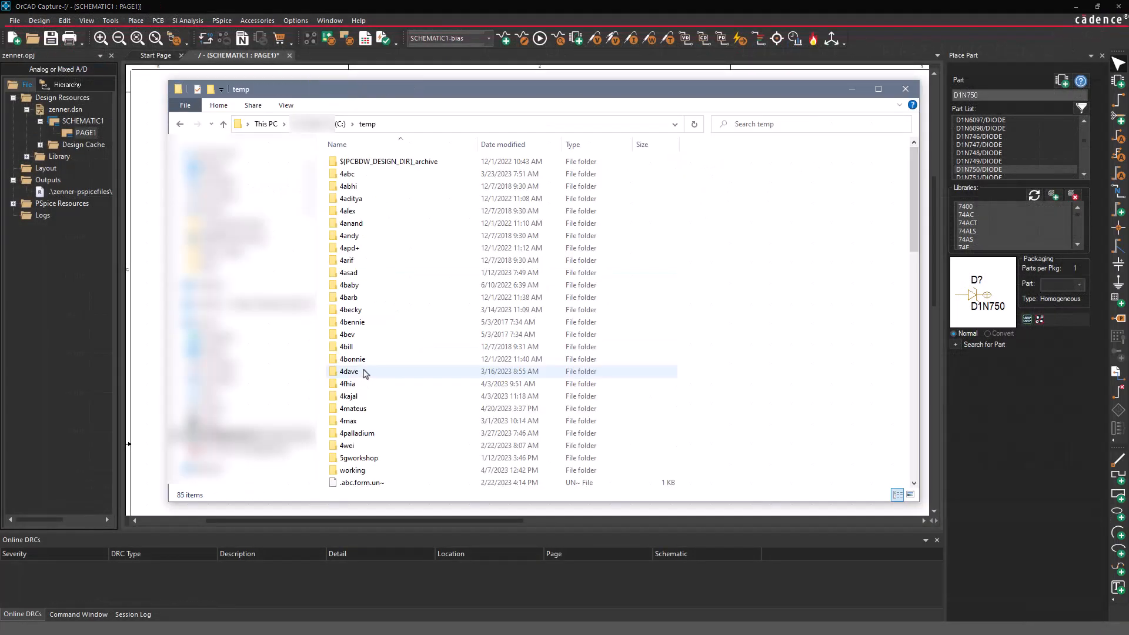
Step: In File Explorer, open ZENNER.lib from temp\working\PSpice_videos\zenner-PSpiceFiles with Vim and examine the D1N750 model text
double_click(358, 470)
double_click(372, 238)
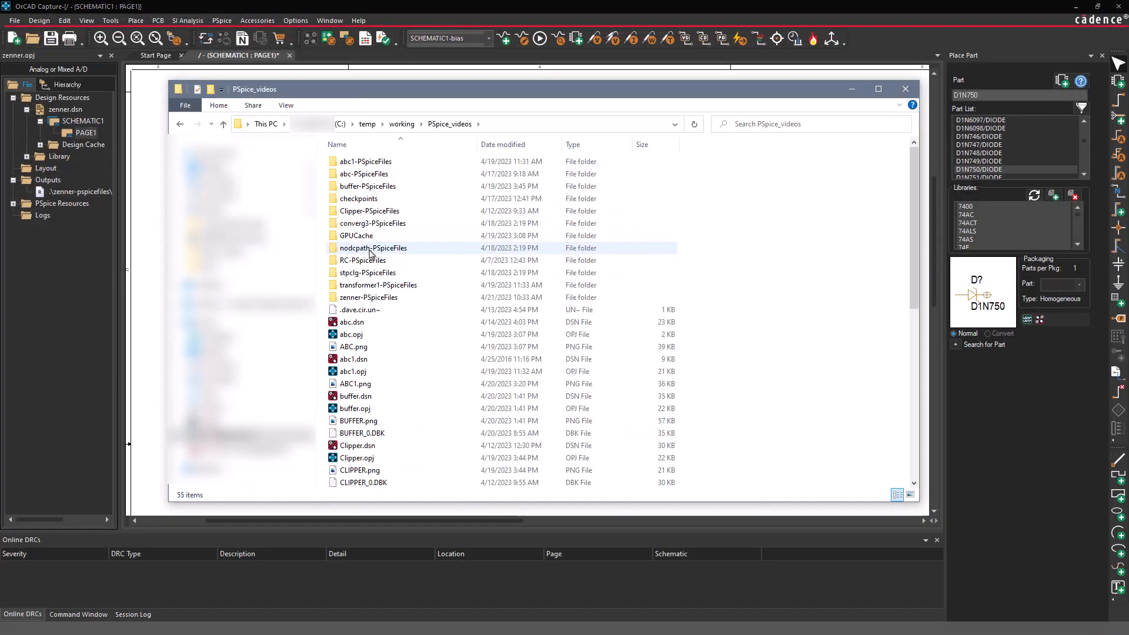
double_click(370, 297)
left_click(357, 188)
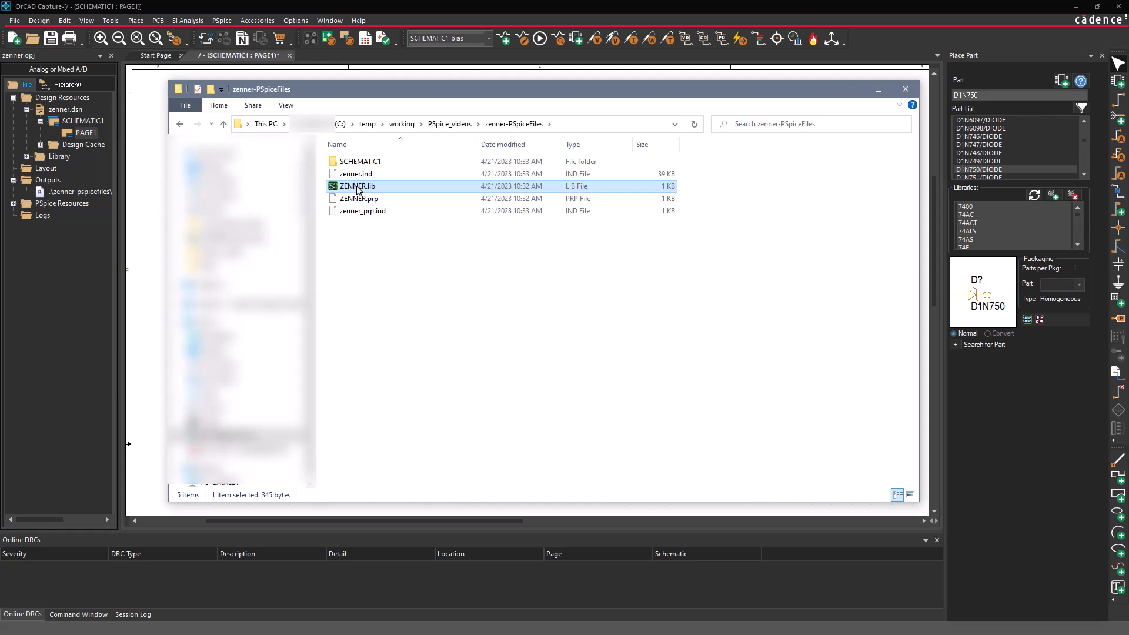
right_click(357, 190)
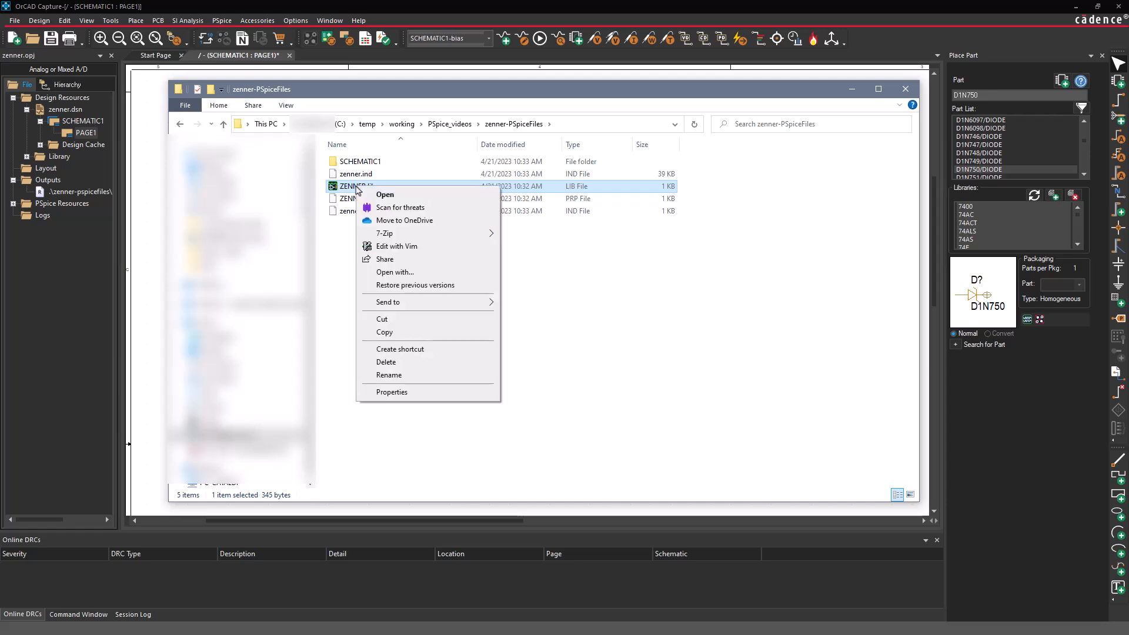
left_click(405, 247)
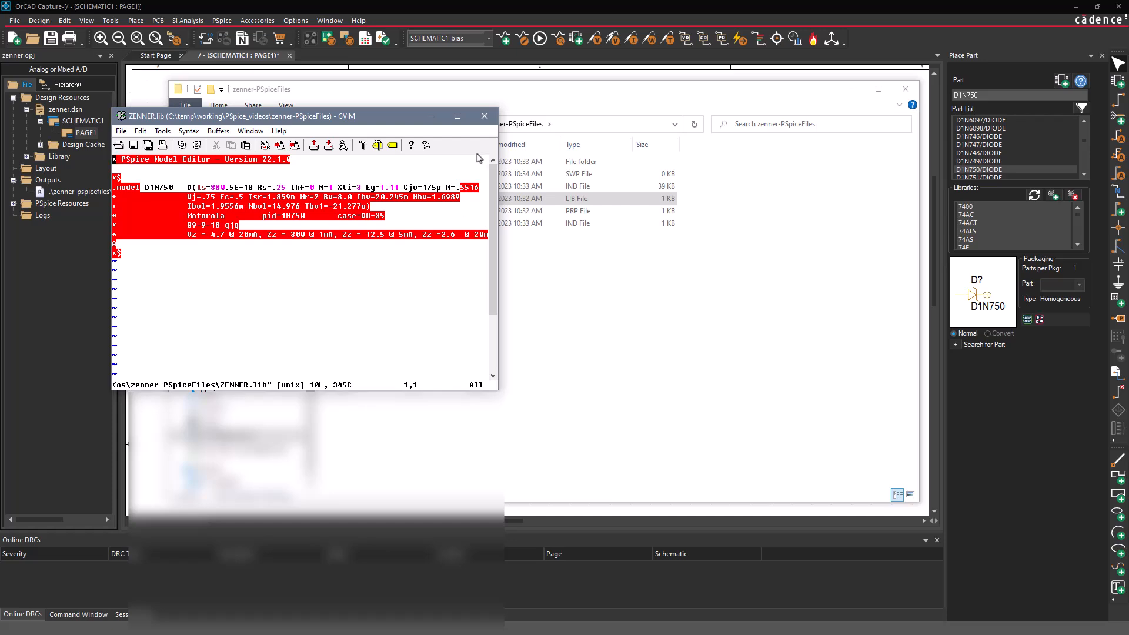
left_click(484, 115)
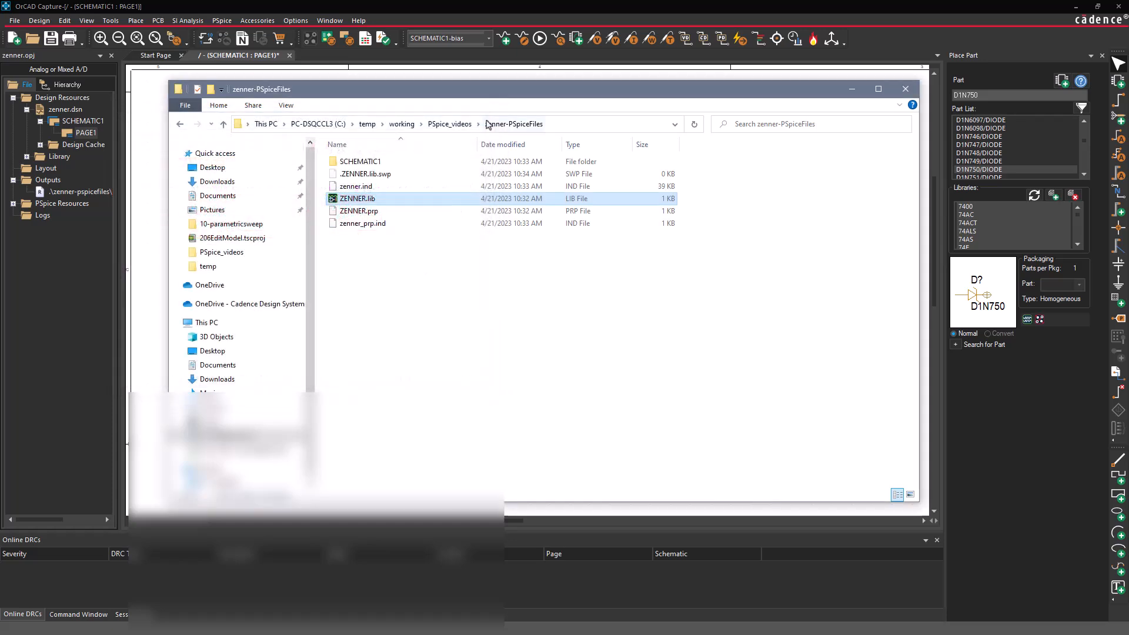
left_click(850, 90)
Step: Examine the library configuration files listed in the simulation profile settings
left_click(522, 38)
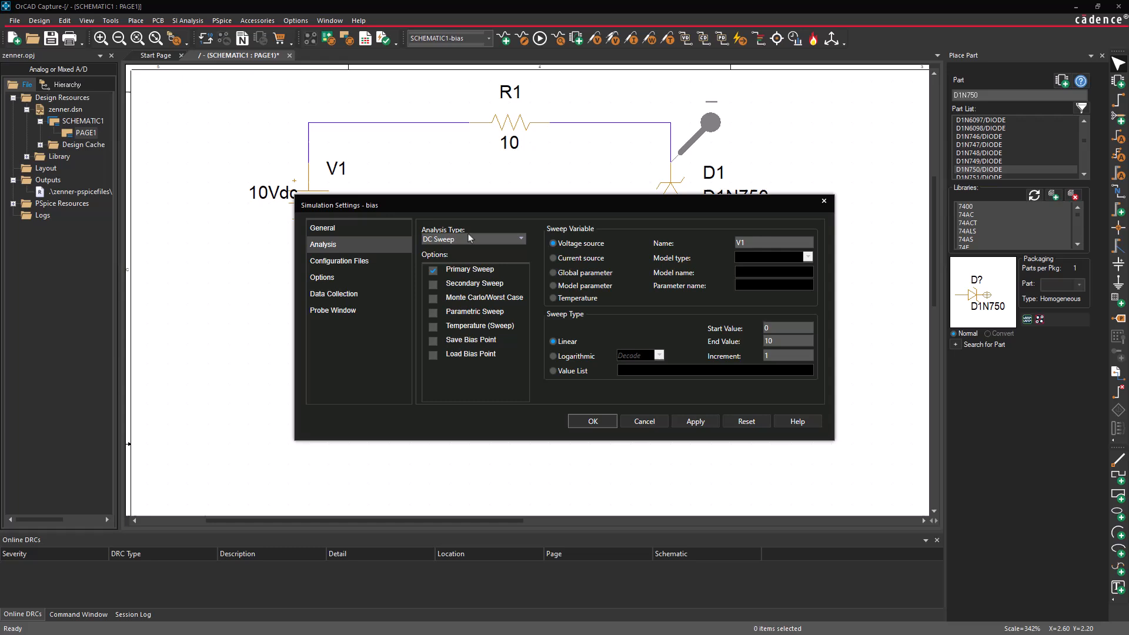
left_click(362, 262)
left_click(437, 254)
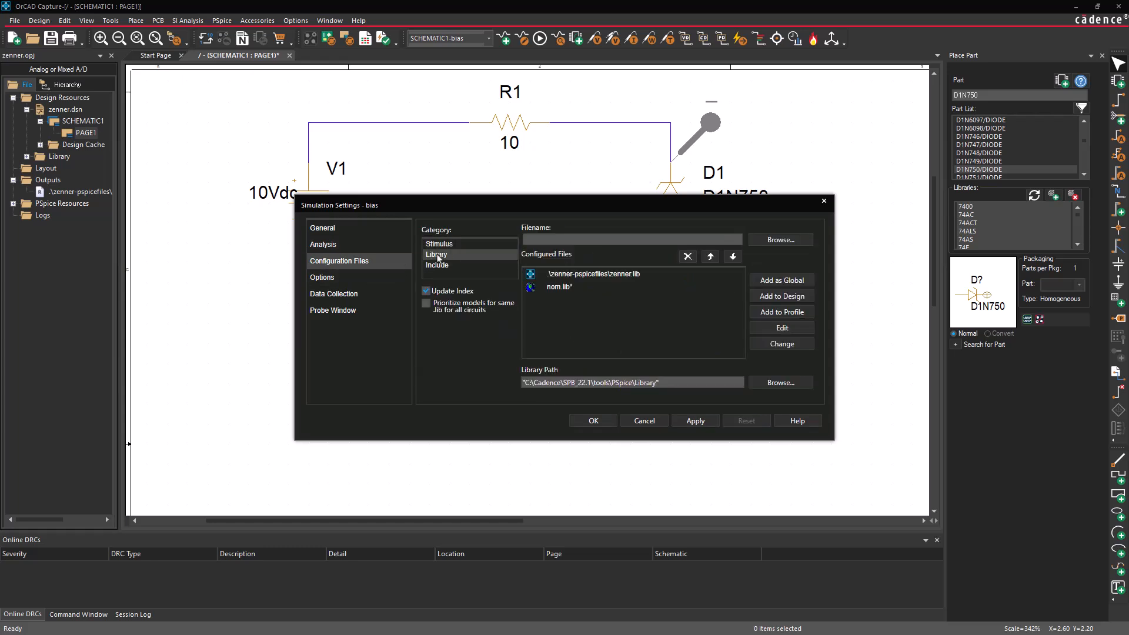